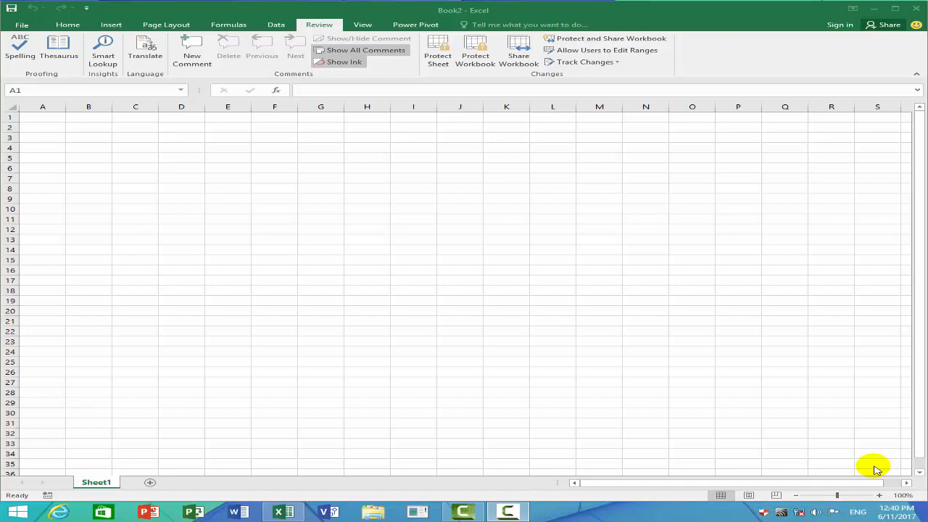
- Enter the word falcon in cell A1
click(50, 116)
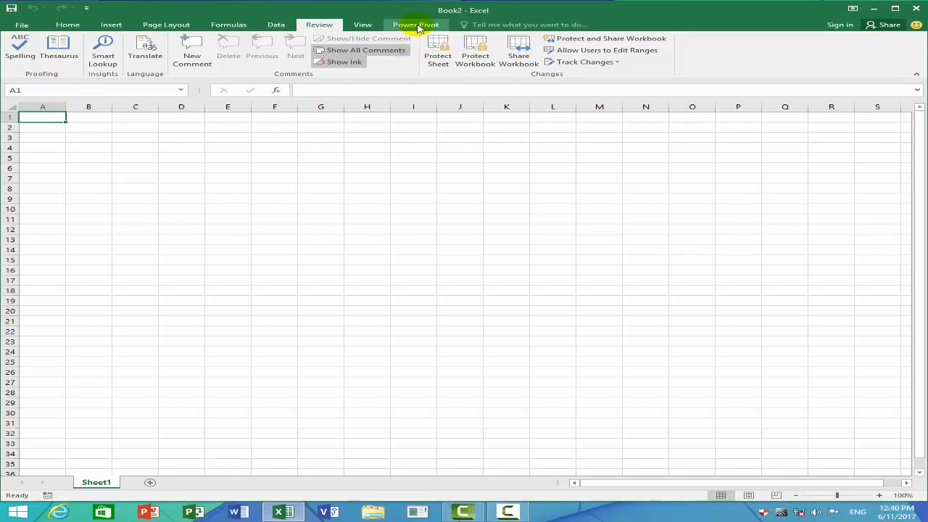
text(fal)
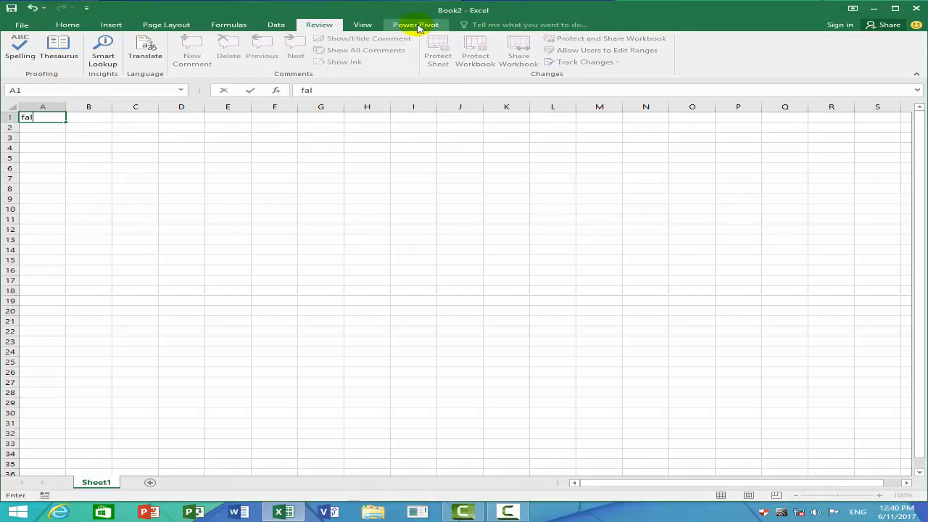
text(con)
key(Return)
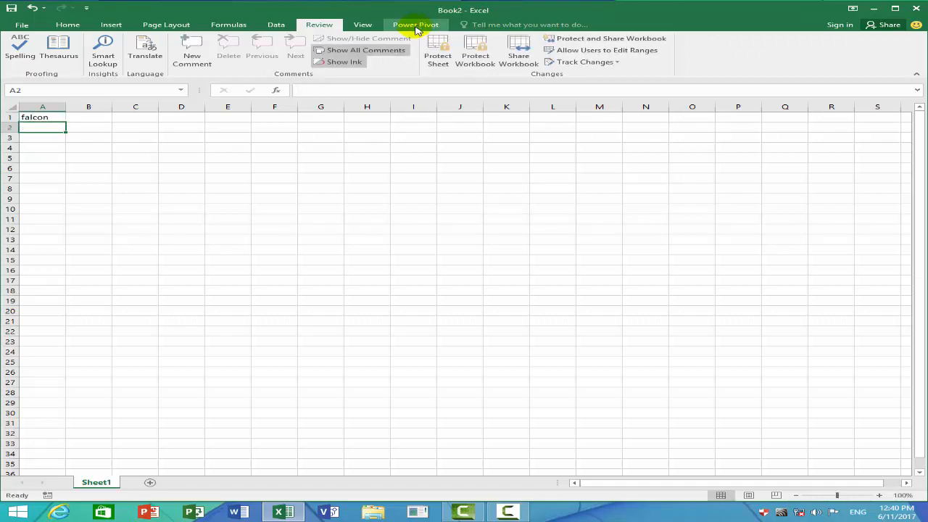
- Spell-check the sheet from the Review tab and confirm it reports no errors
click(41, 117)
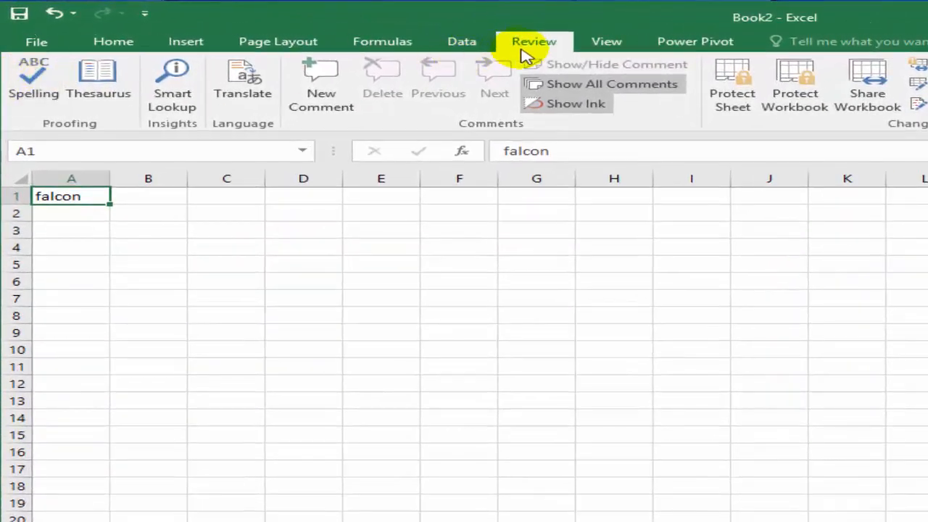
click(350, 27)
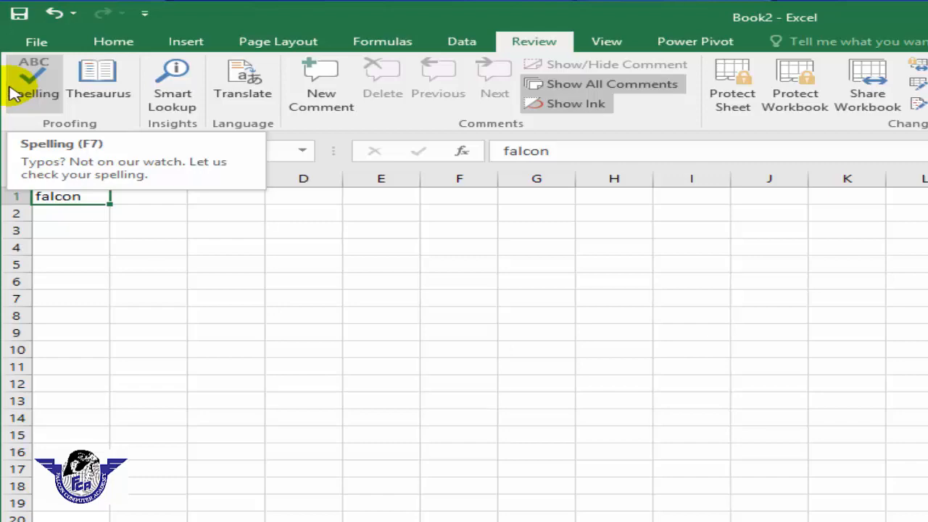
click(11, 90)
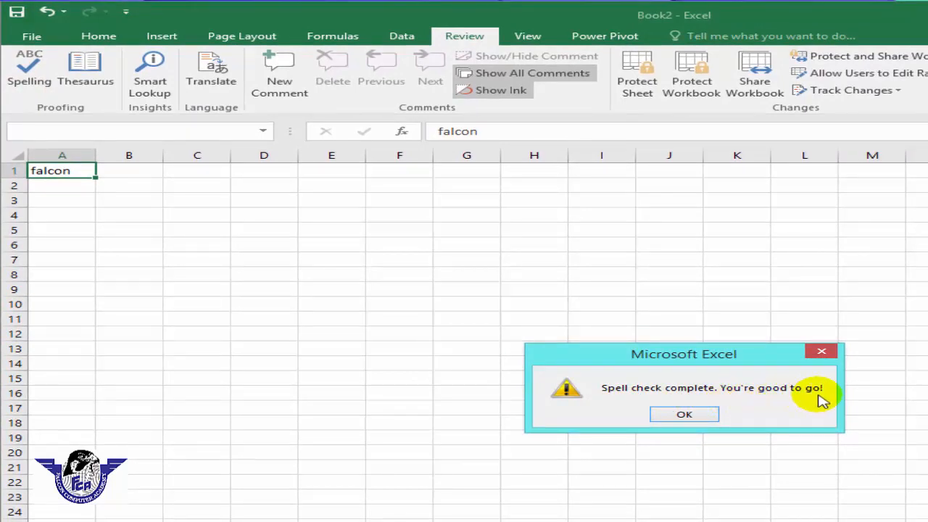
click(705, 414)
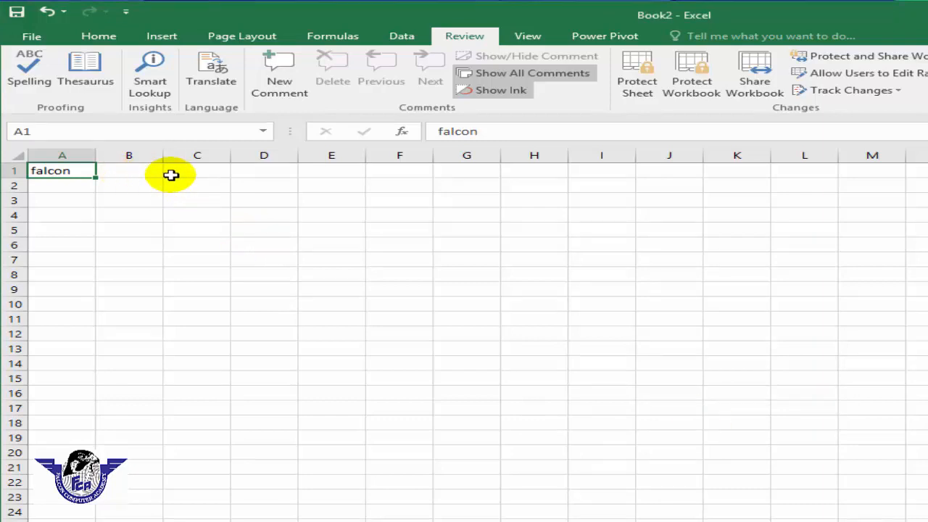
- Overwrite A1 with the misspelling falkon, then spell-check and change it to Falcon
text(fa)
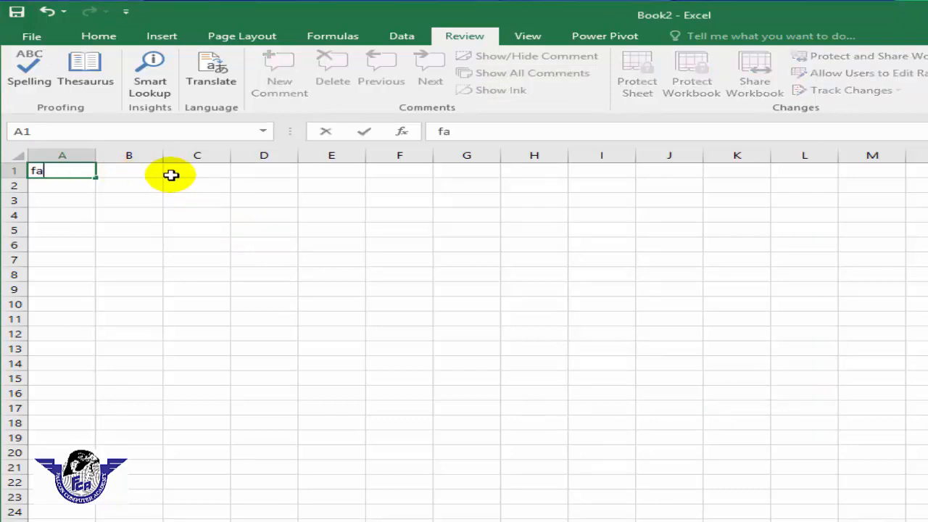
text(lkon)
key(Return)
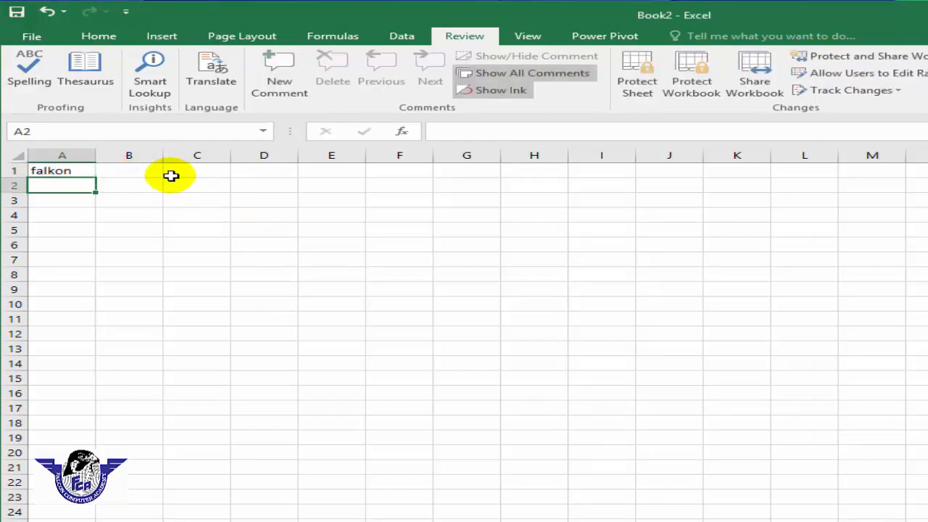
click(64, 170)
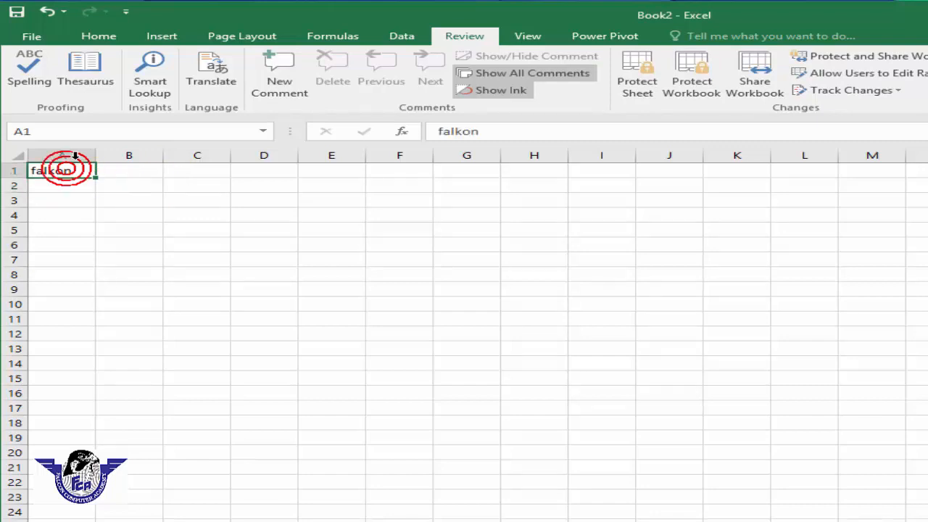
click(48, 78)
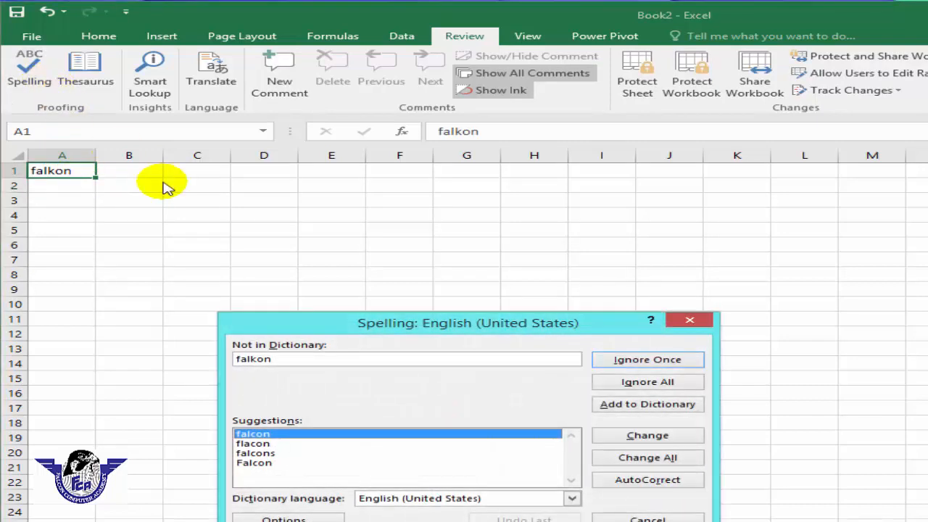
drag(356, 263, 485, 185)
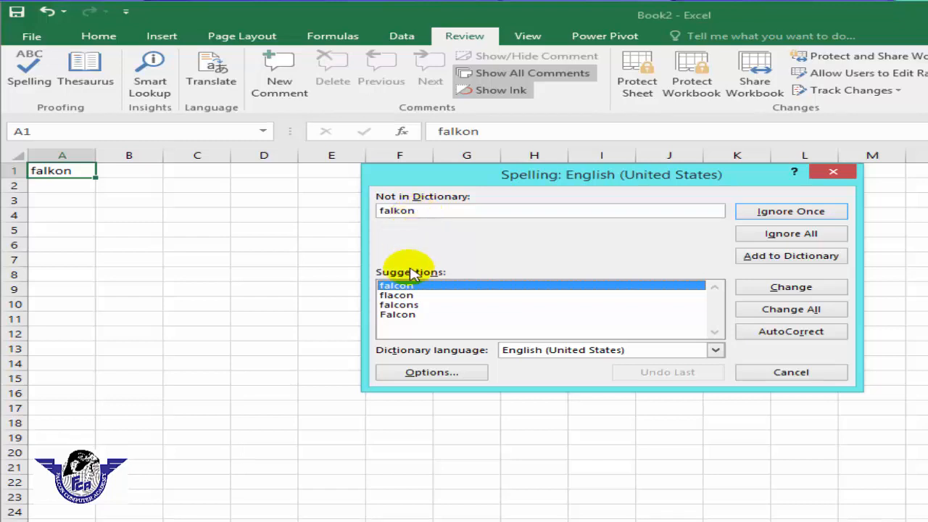
click(408, 314)
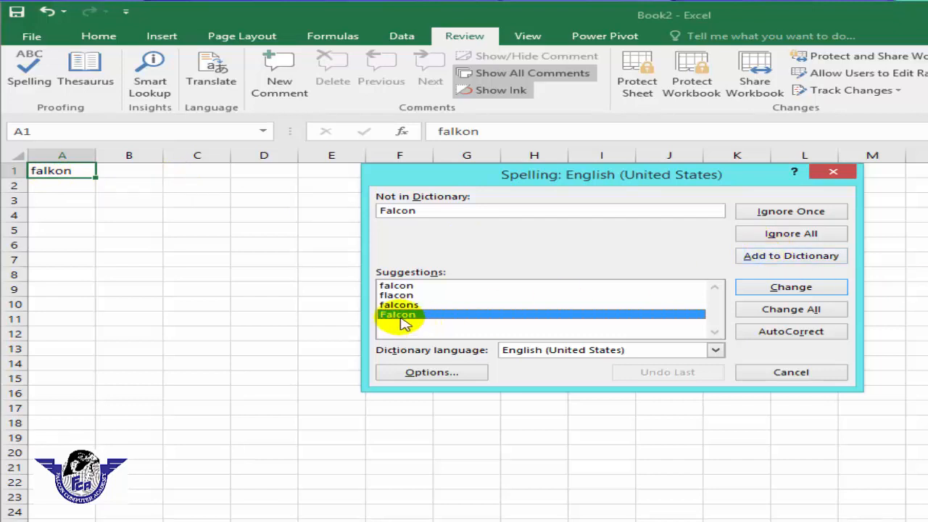
click(793, 287)
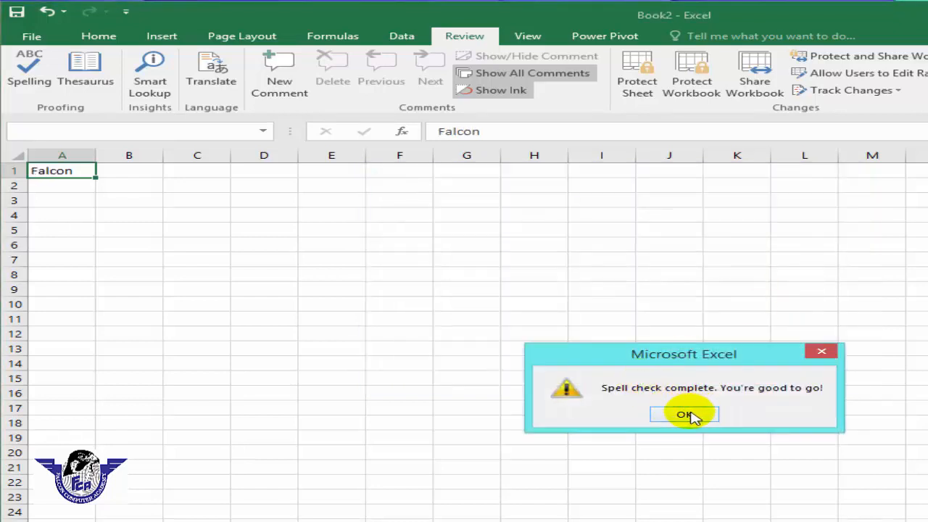
click(685, 412)
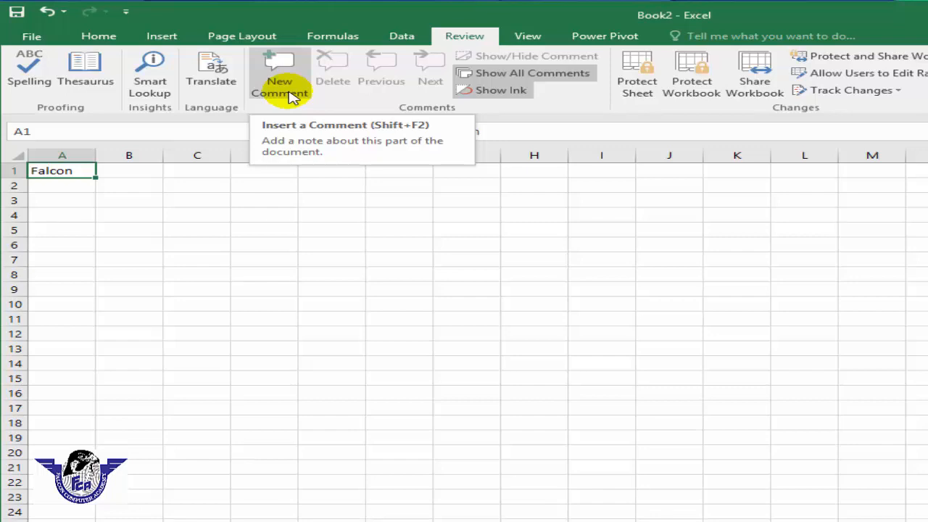
- Clear A1 and type the headers name, class, roll no, subject and marks across row 1
key(Delete)
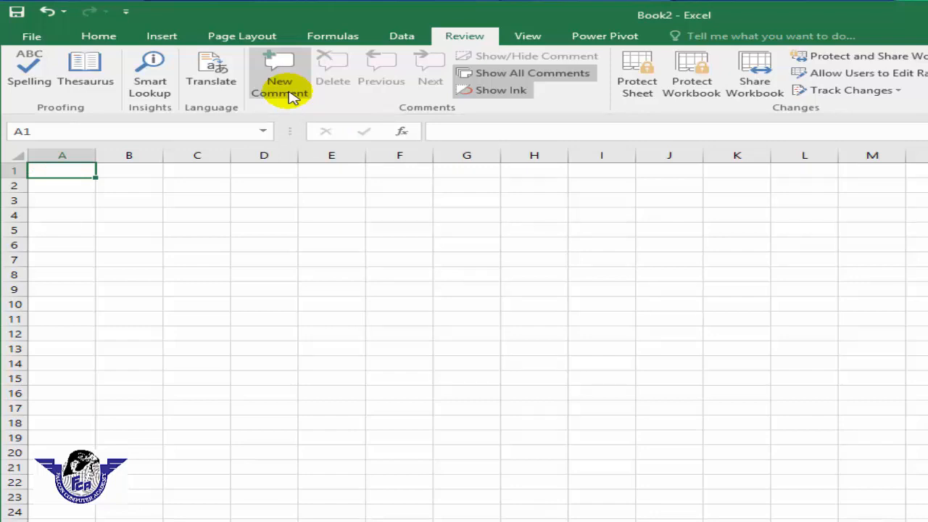
text(name)
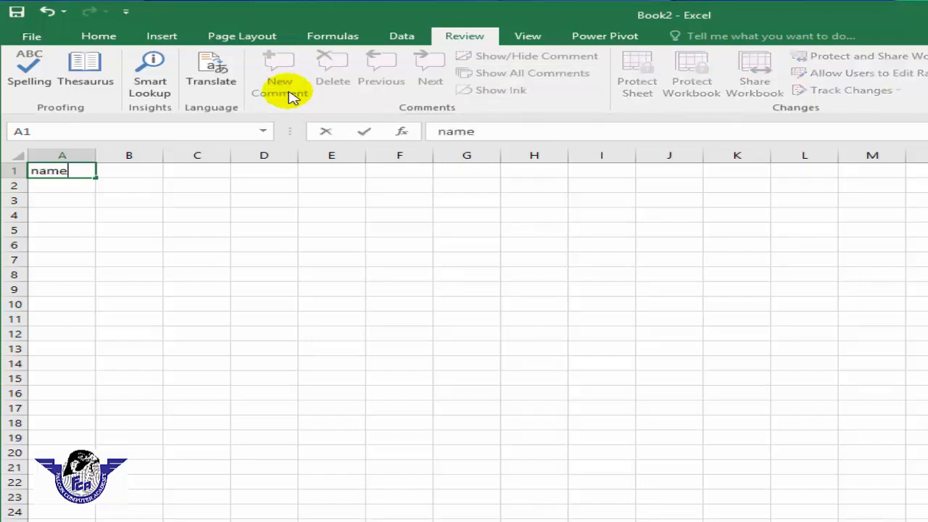
key(Tab)
text(class)
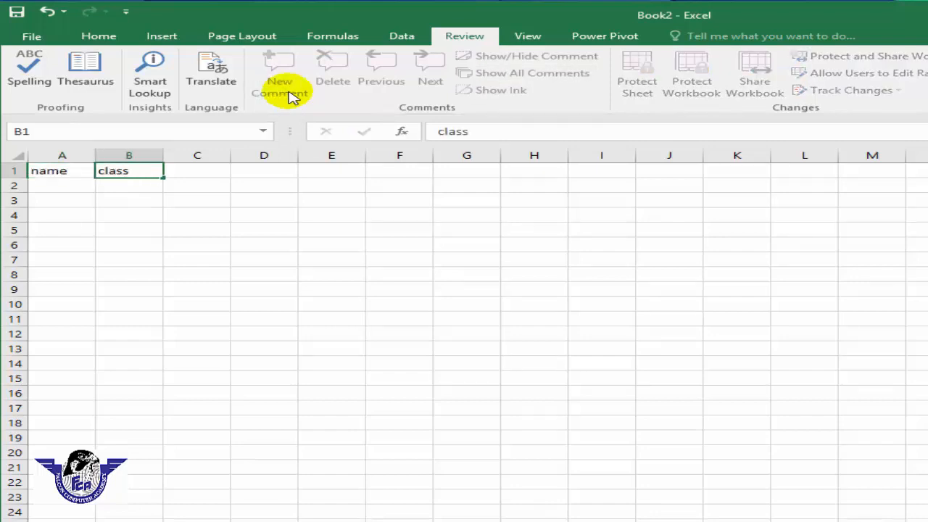
key(Tab)
text(roll no)
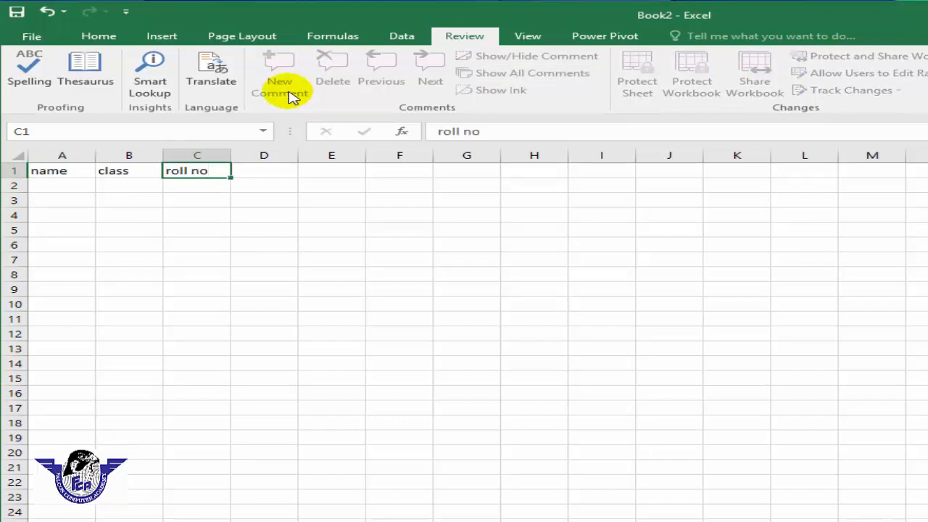
key(Tab)
text(subject)
key(Tab)
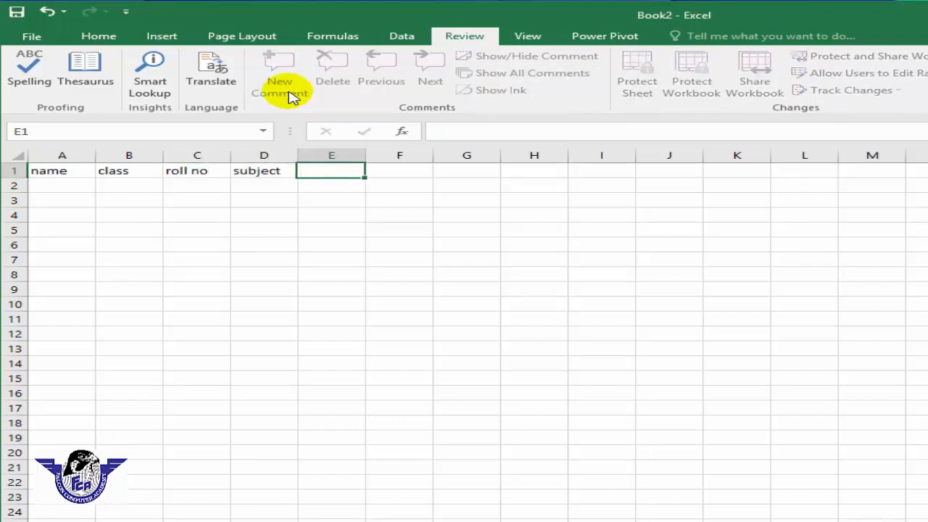
text(marks)
key(Tab)
- Add the headers total, obtained and Result, correcting the Resault typo
text(total)
key(Tab)
text(obtained)
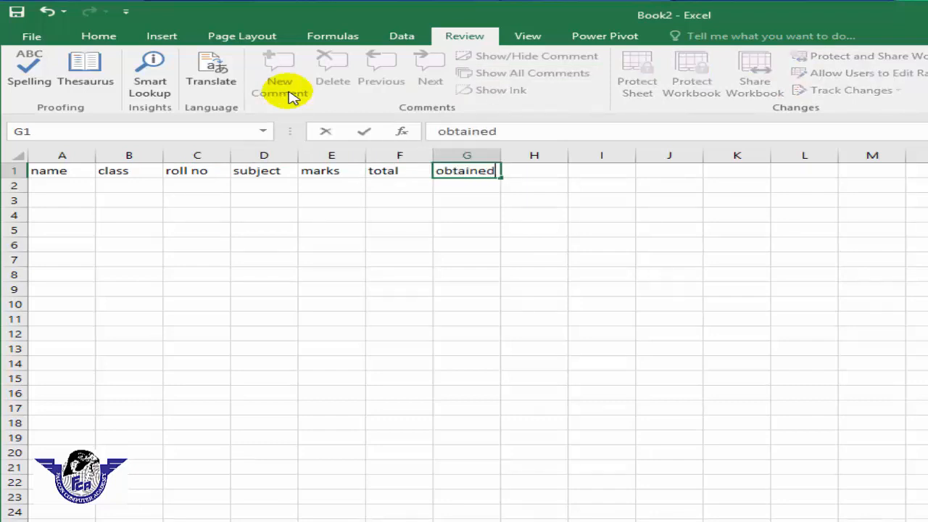
key(Tab)
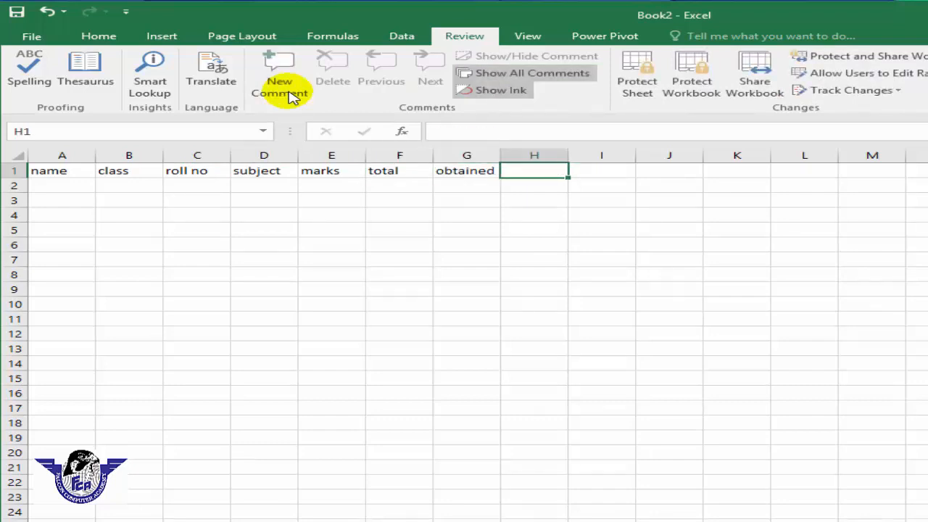
text(Resault)
key(BackSpace)
key(BackSpace)
key(BackSpace)
key(BackSpace)
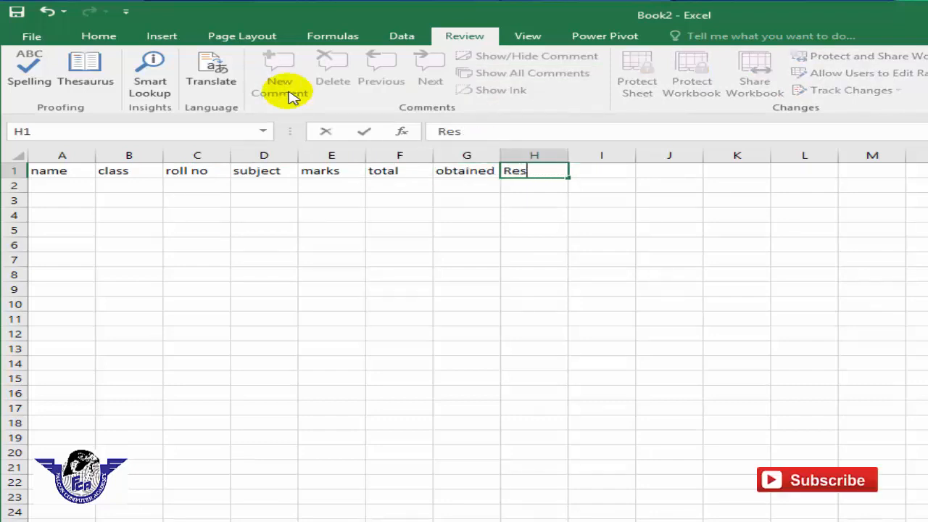
text(ult)
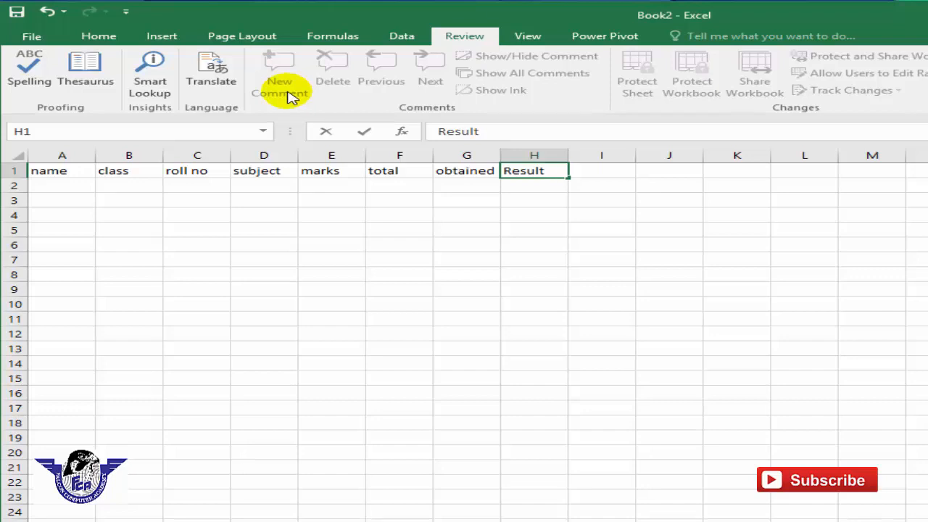
click(482, 229)
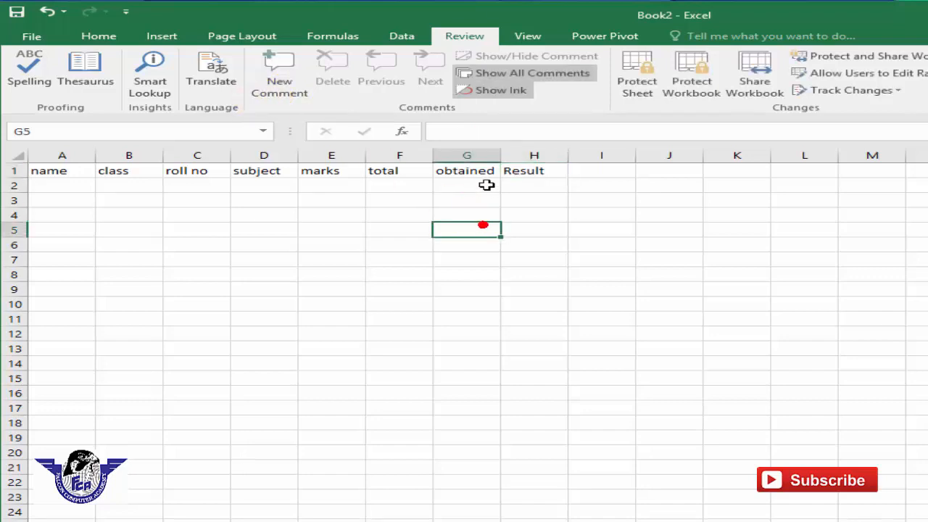
- Attach an enlarged comment reading 'please add new columns' to the roll no header cell
click(186, 172)
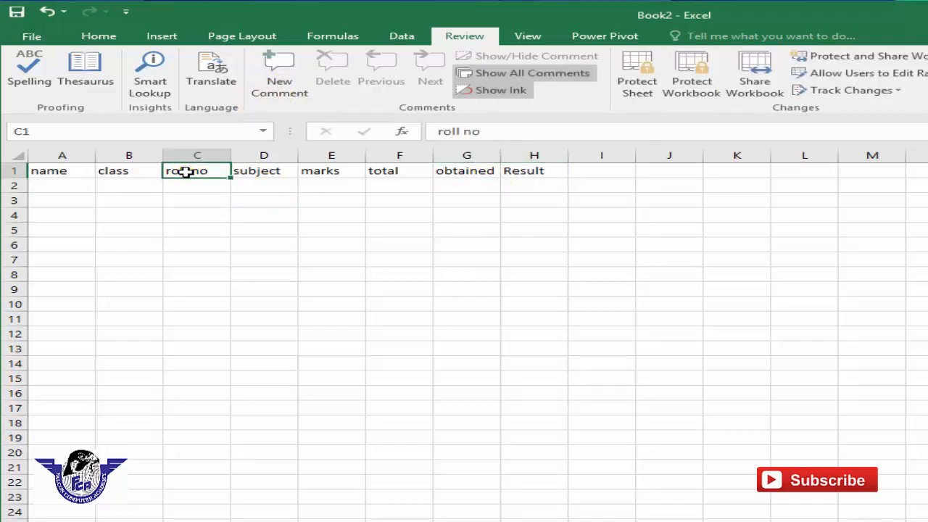
click(185, 171)
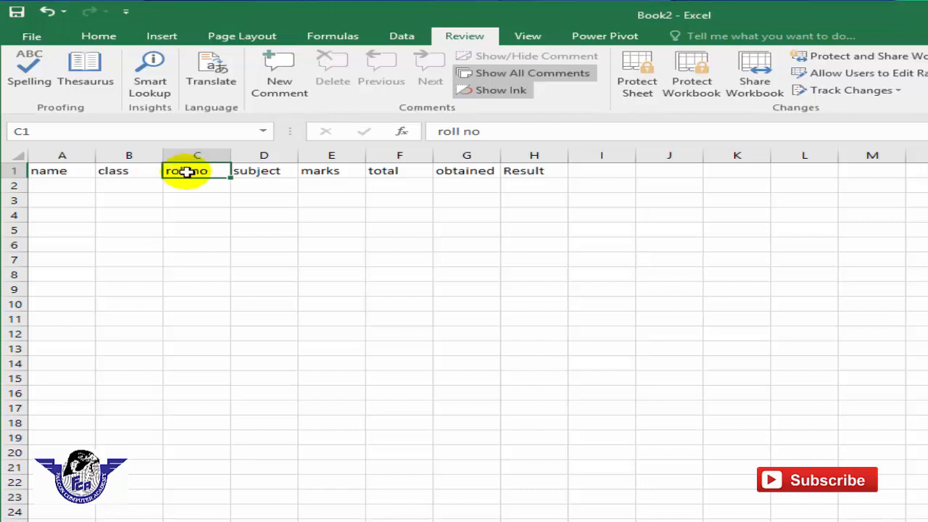
click(275, 91)
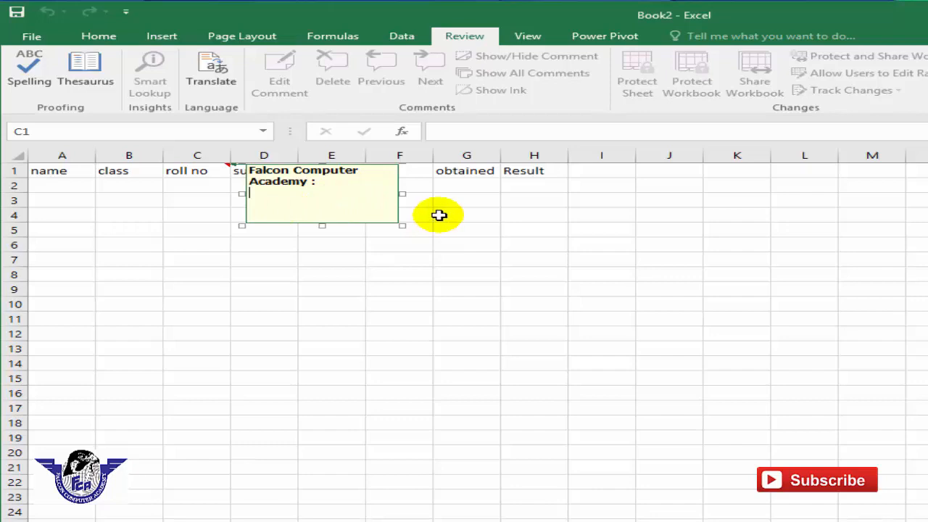
drag(402, 225, 437, 231)
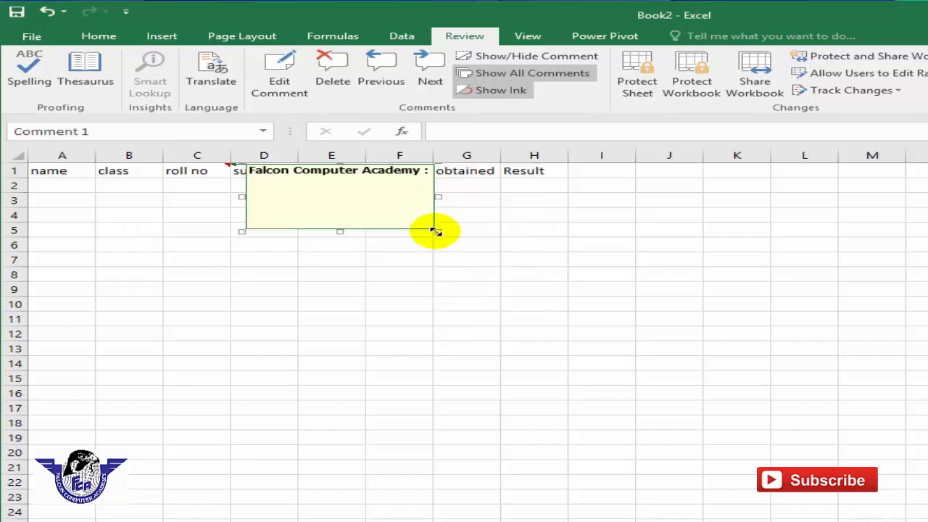
click(405, 197)
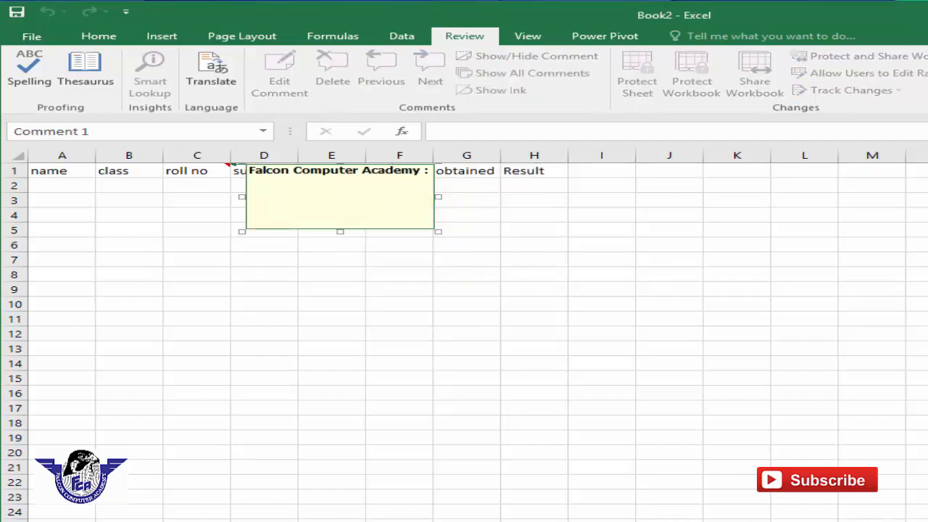
text(please ad)
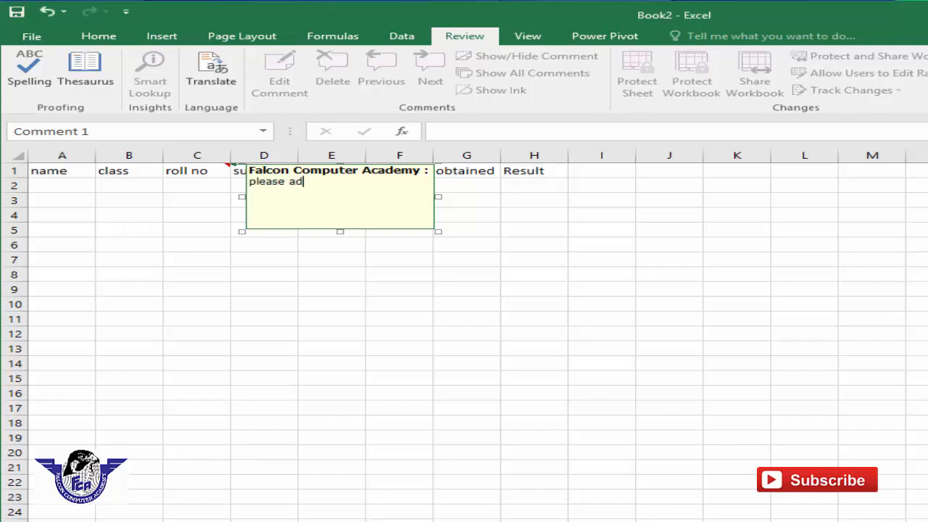
text(d new columns)
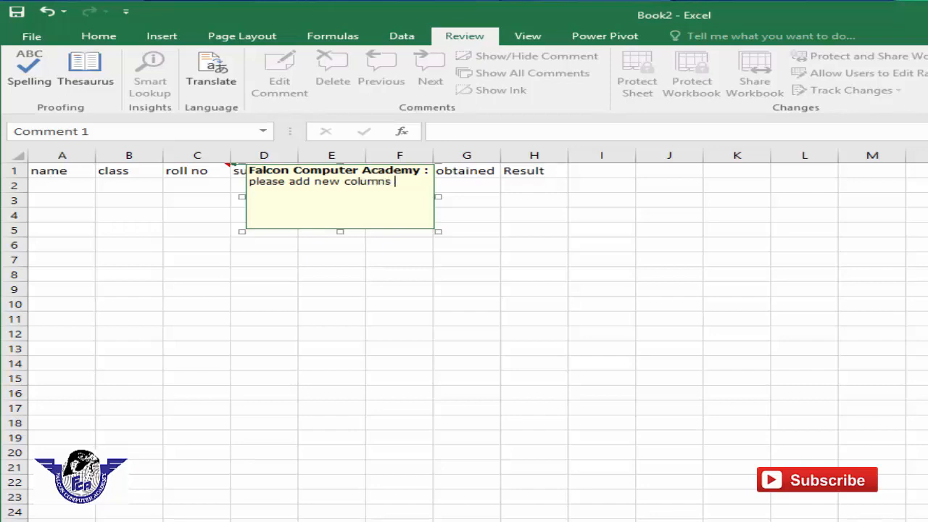
click(720, 280)
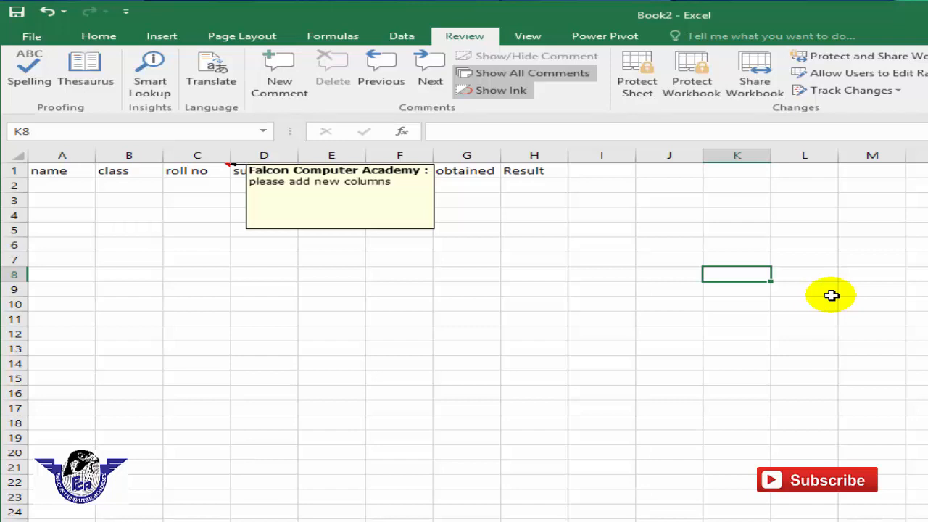
- Insert empty comments on cells H15, D14 and K5 using New Comment
click(540, 374)
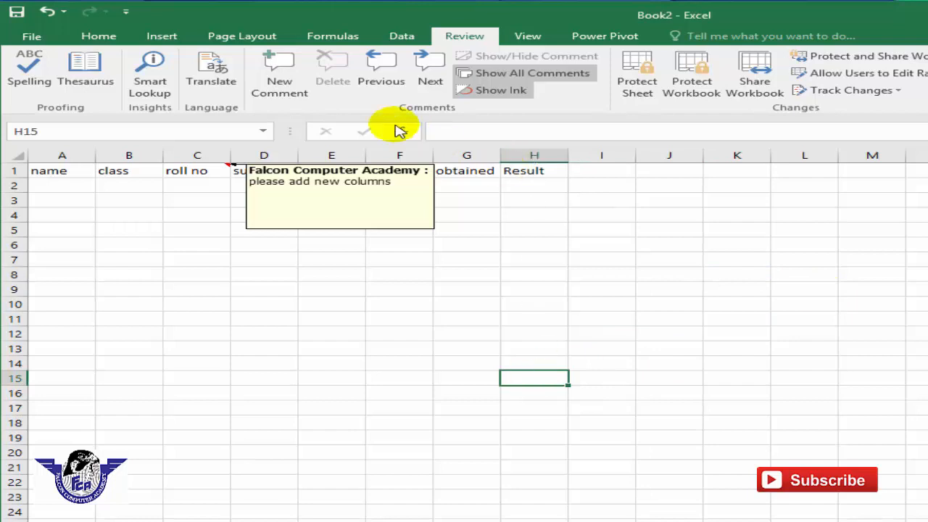
click(274, 93)
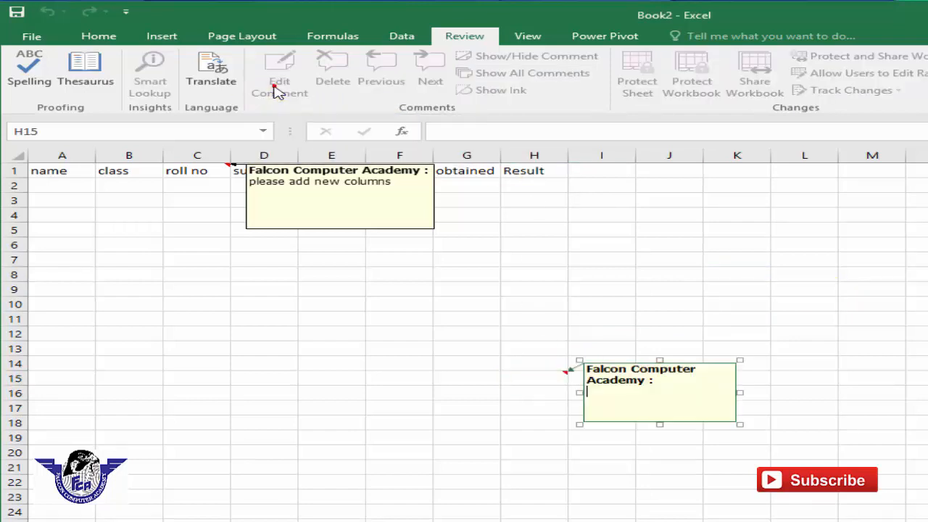
click(264, 358)
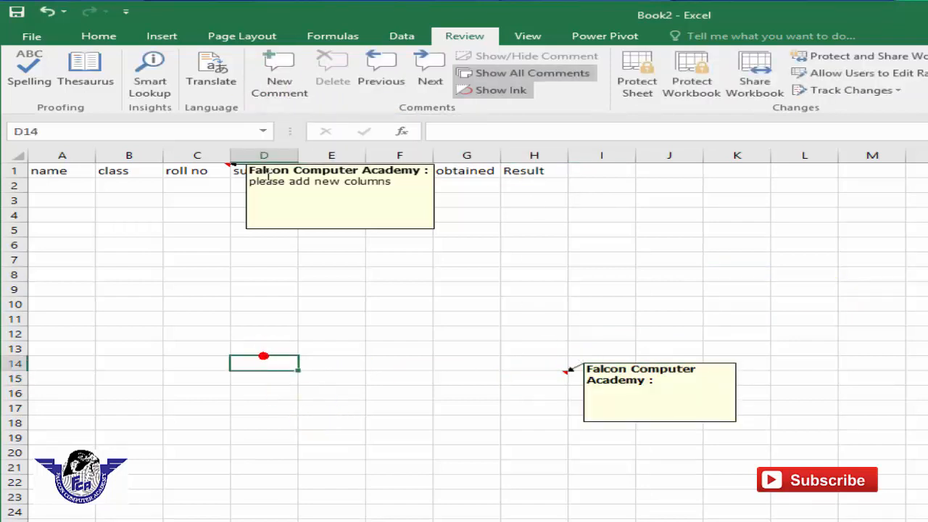
click(290, 93)
click(744, 230)
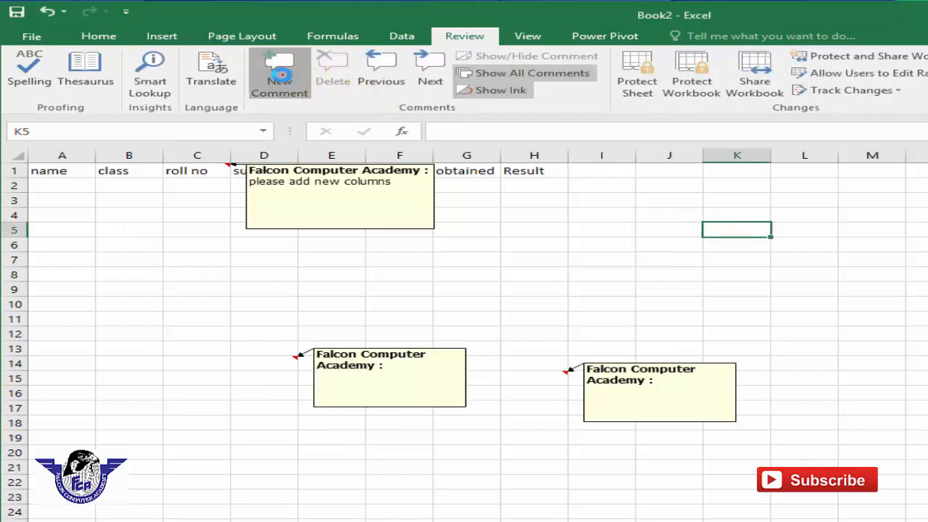
click(281, 82)
click(587, 289)
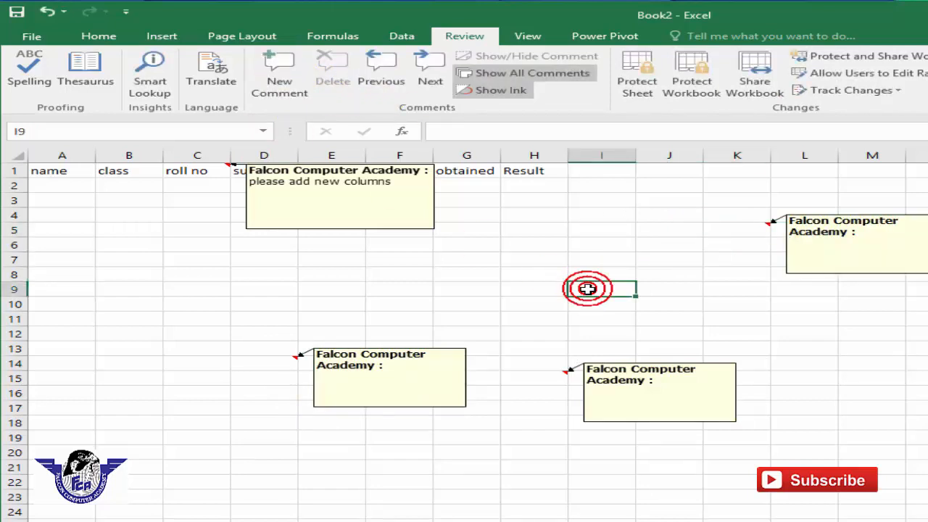
- Hide all comments so only their indicators remain, then check individual comment pop-ups
click(529, 74)
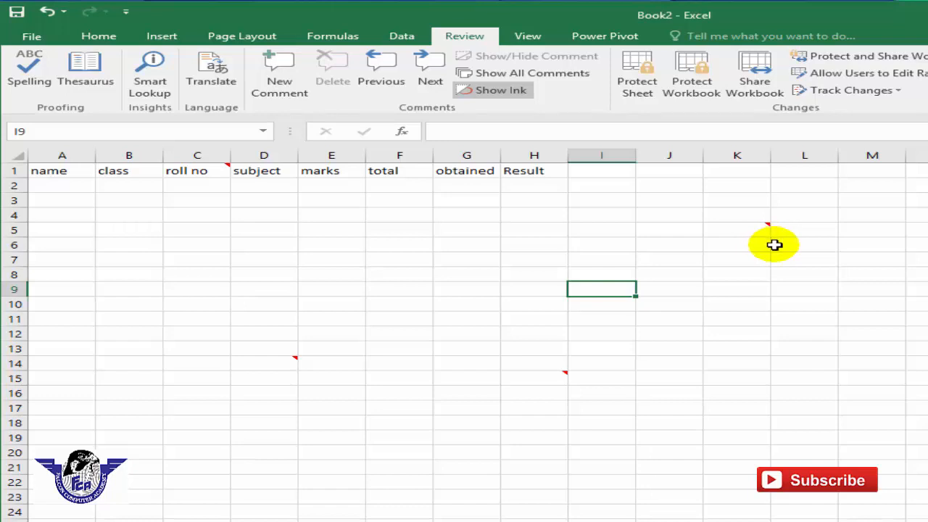
mouse_move(217, 171)
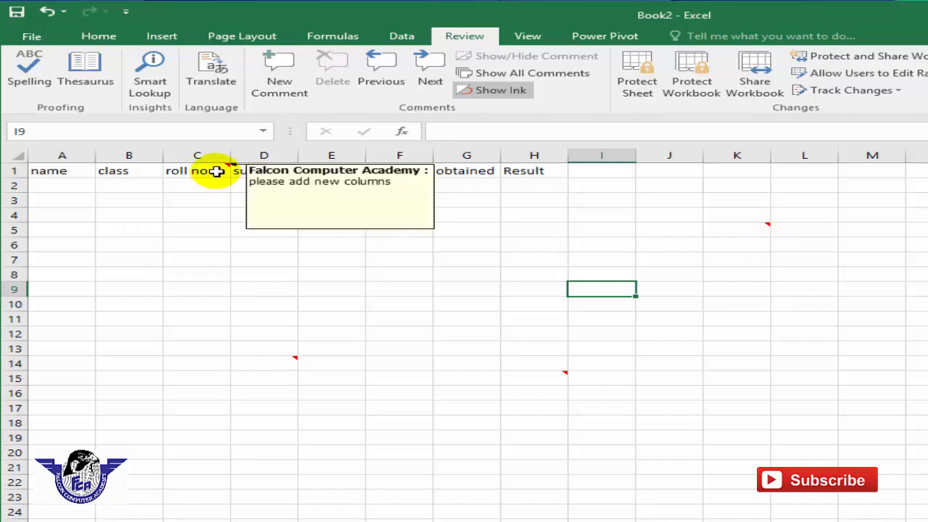
mouse_move(285, 360)
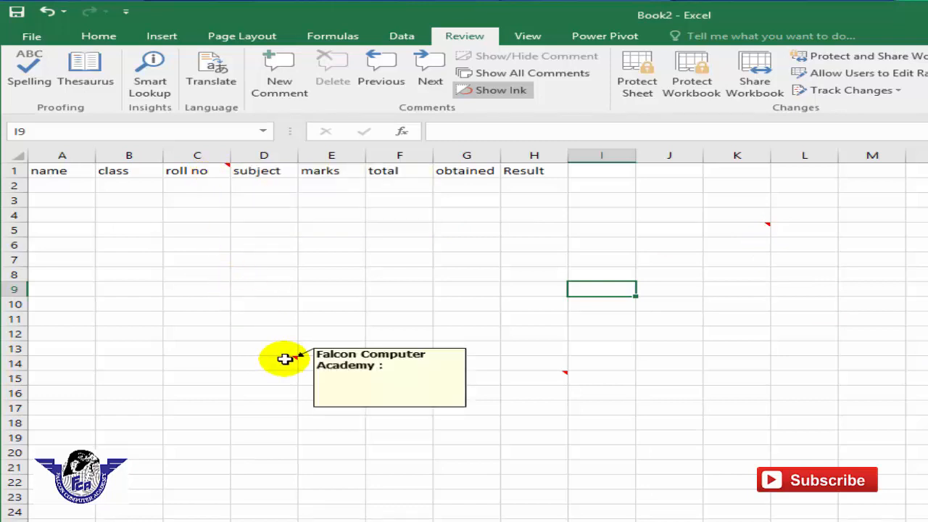
click(765, 352)
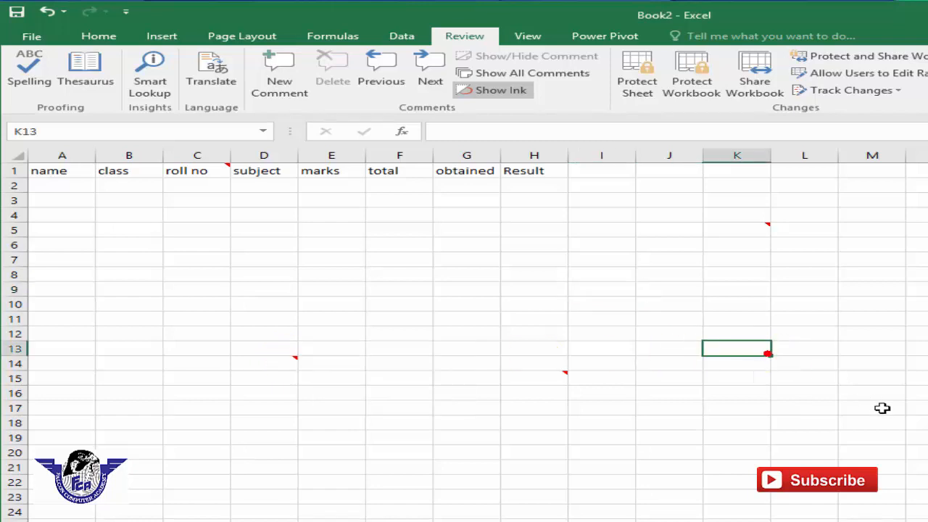
- Turn on Show All Comments and select cell K5
click(551, 75)
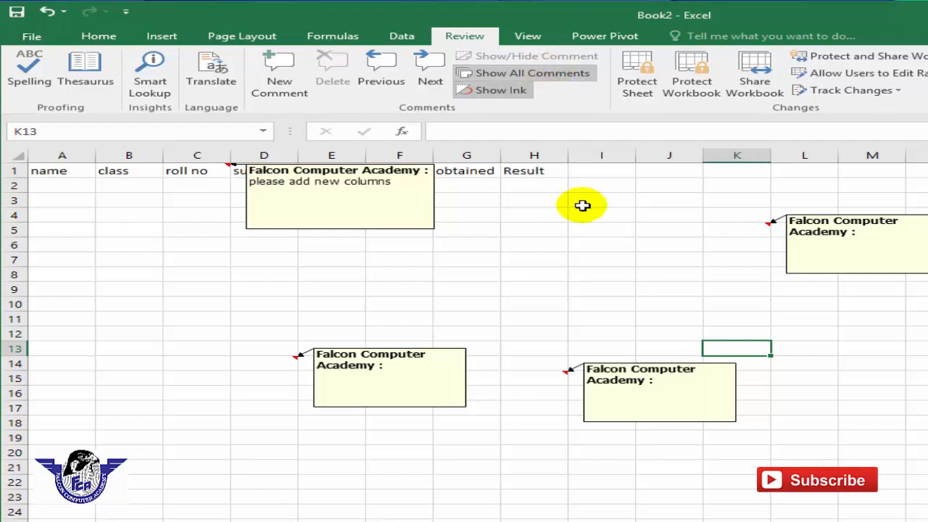
click(683, 286)
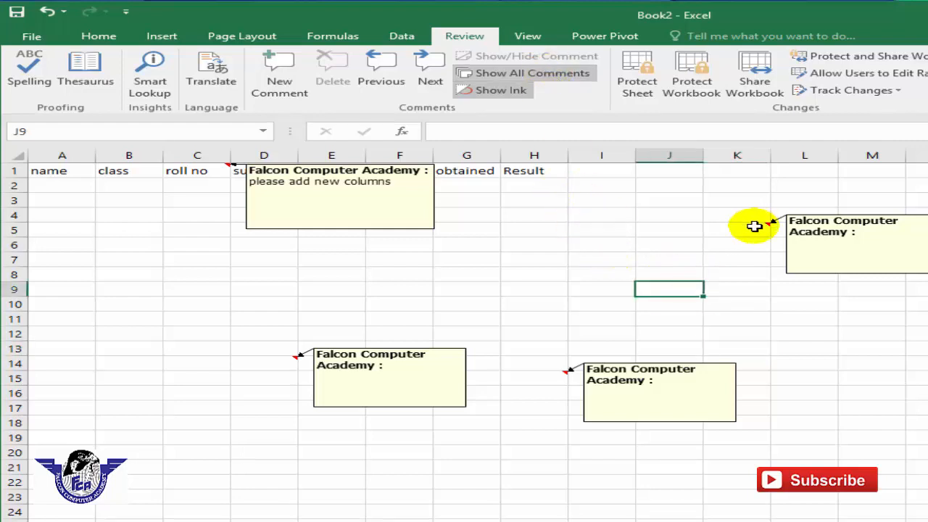
click(756, 228)
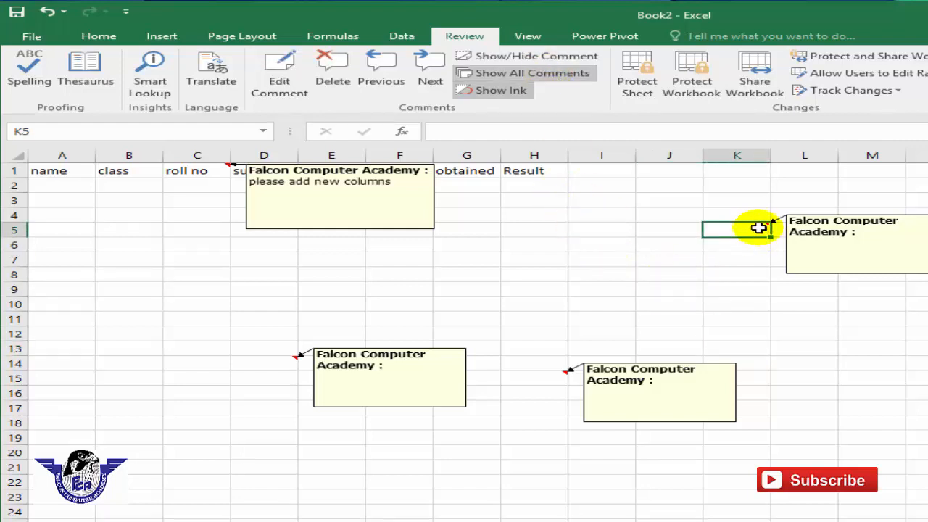
- Delete the comment on K5 and select a block of cells
right_click(759, 227)
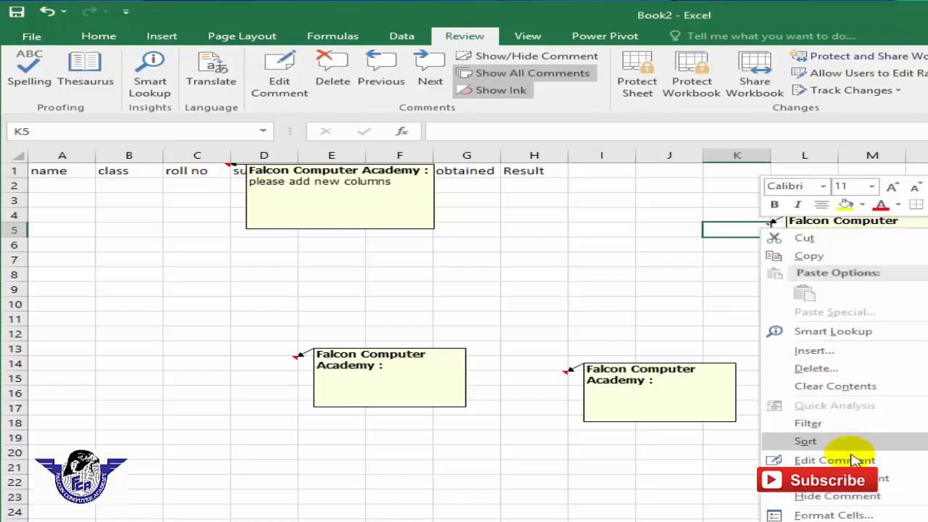
click(874, 478)
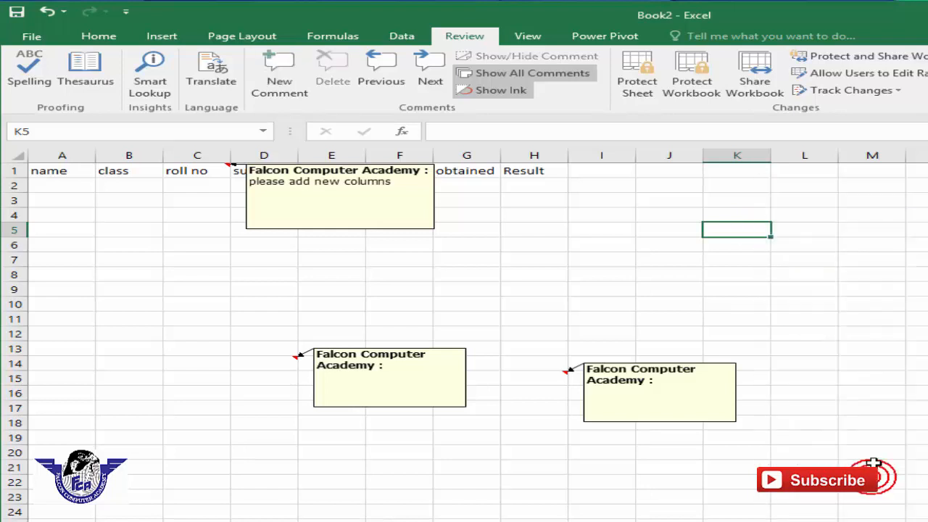
drag(878, 468, 212, 163)
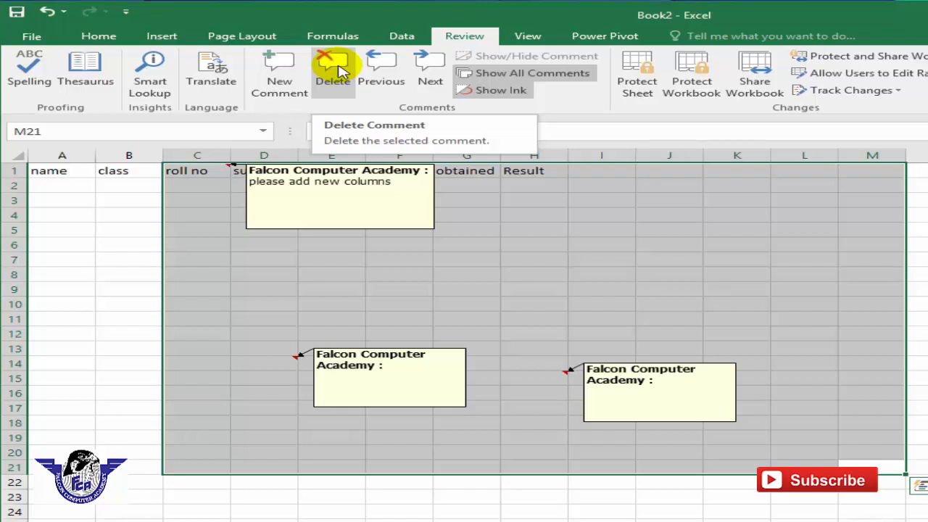
- Cycle through the remaining three comments with Previous and Next, ending at the first
click(381, 81)
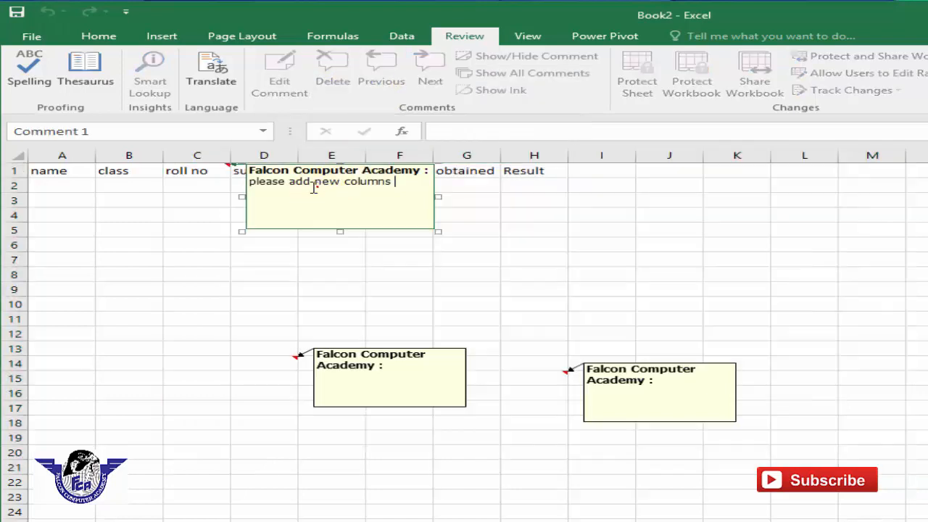
click(552, 379)
click(382, 75)
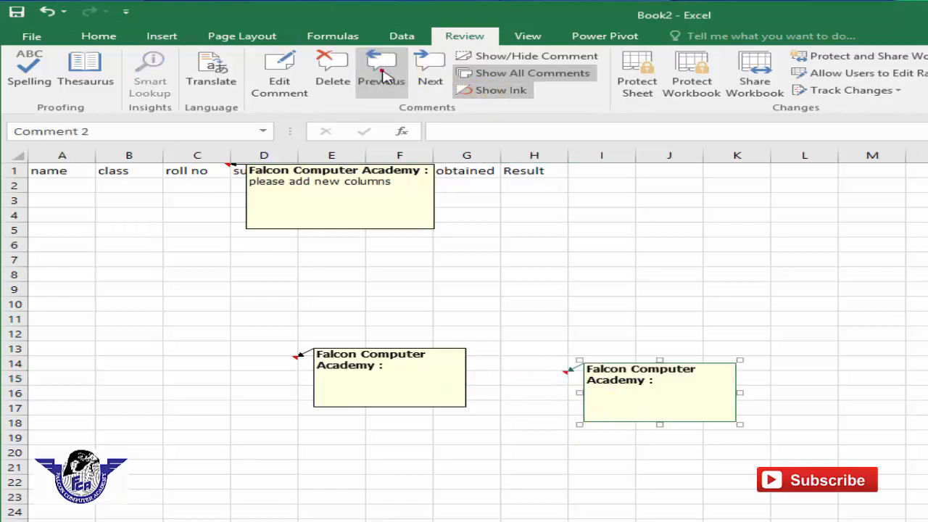
click(430, 73)
click(628, 412)
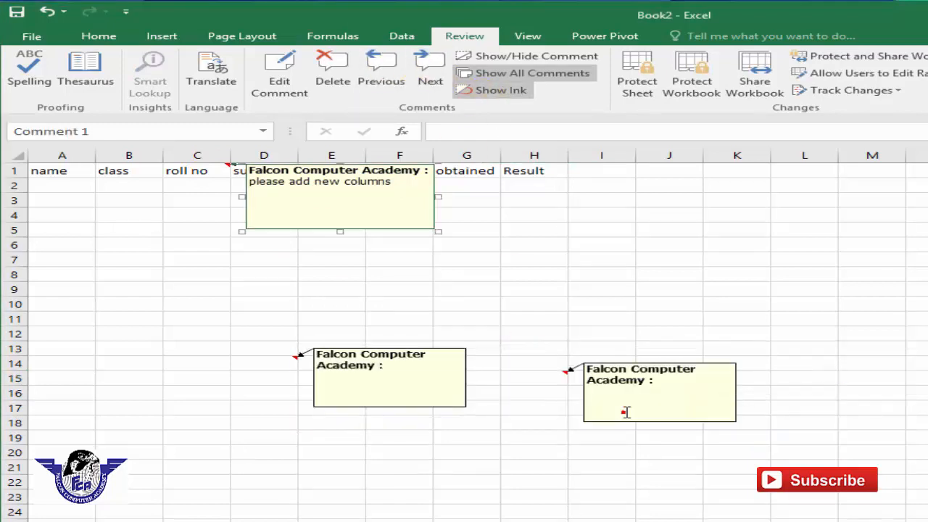
click(429, 74)
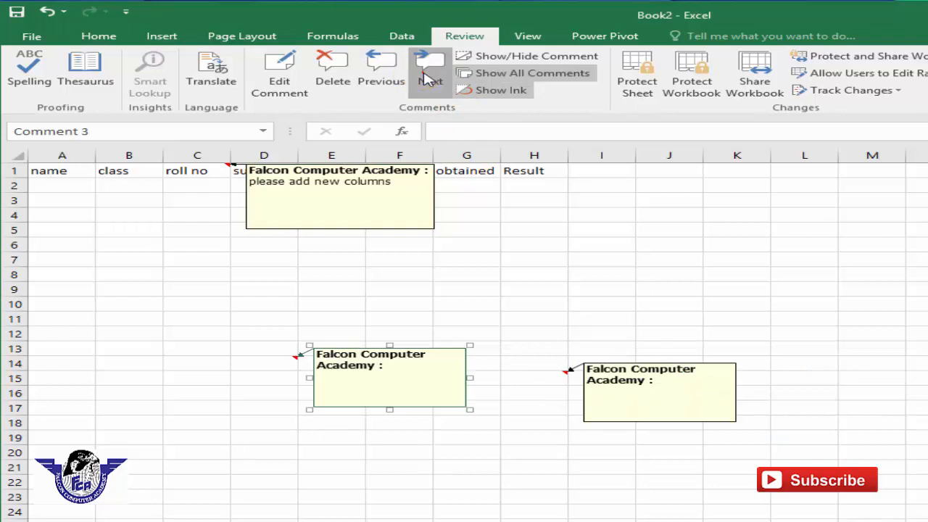
click(429, 77)
click(402, 80)
click(403, 82)
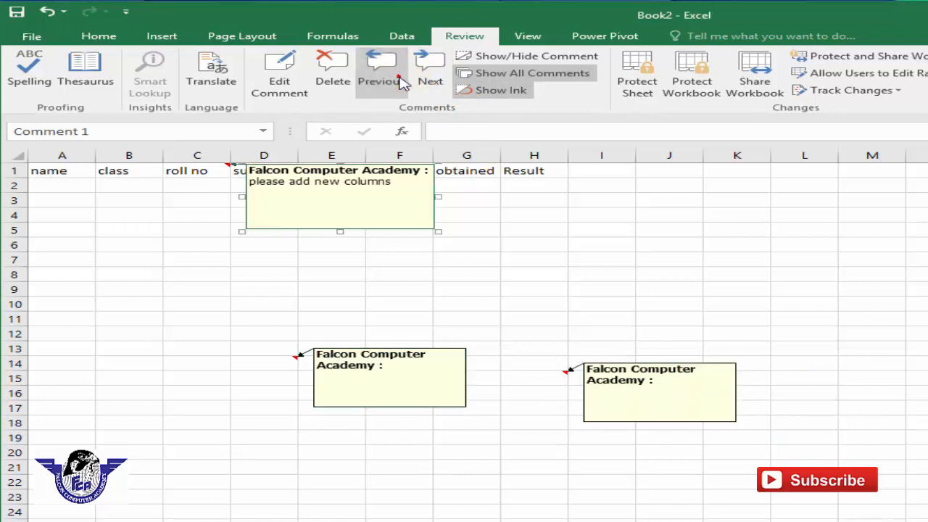
click(769, 328)
- Select B1:M23 and delete all comments in that range
drag(875, 498, 114, 114)
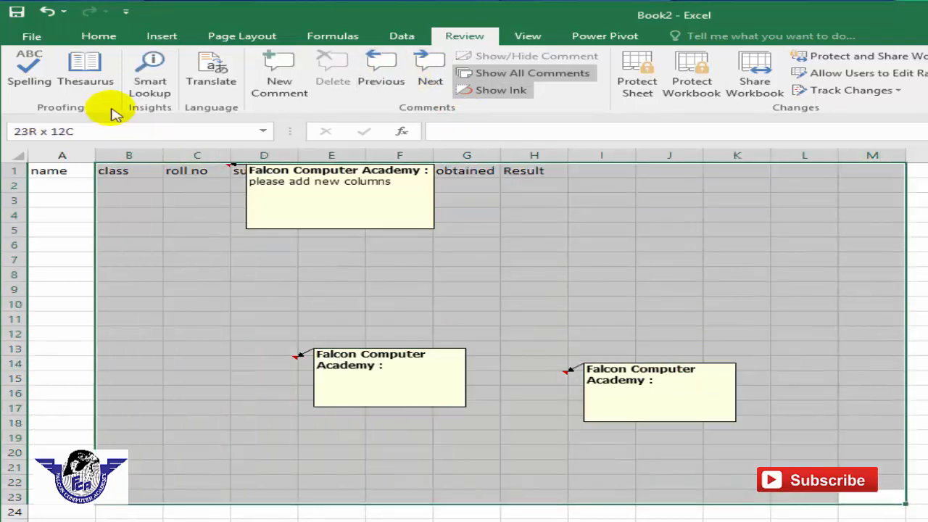
click(328, 71)
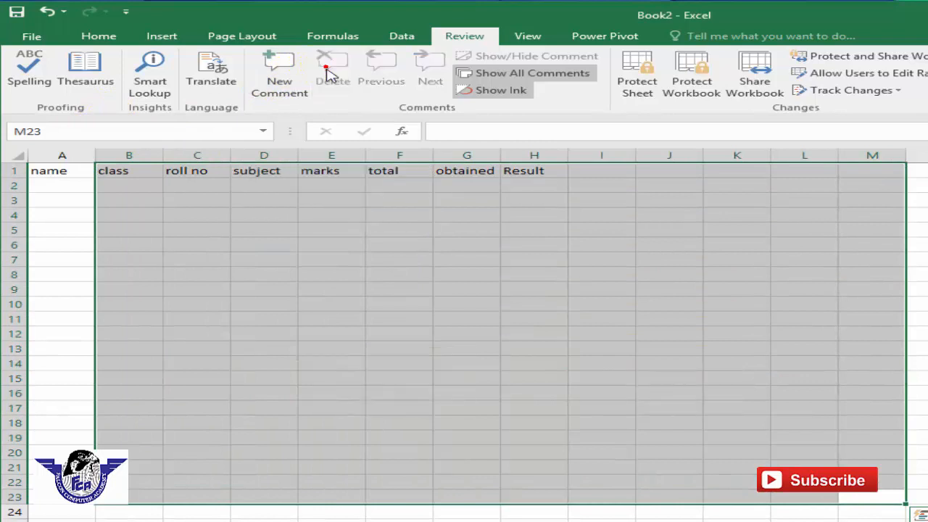
click(449, 374)
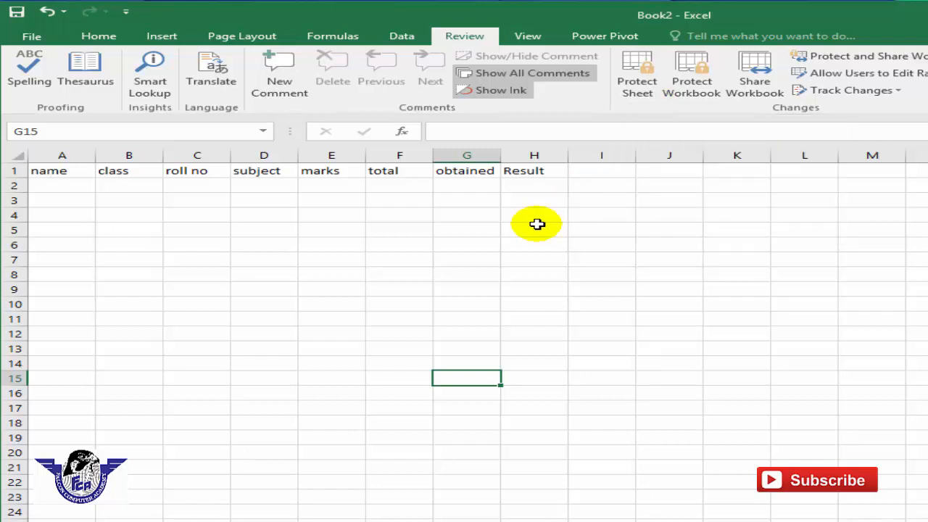
- Retype H1 as lowercase 'result' and add the header 'remark' in I1
click(516, 231)
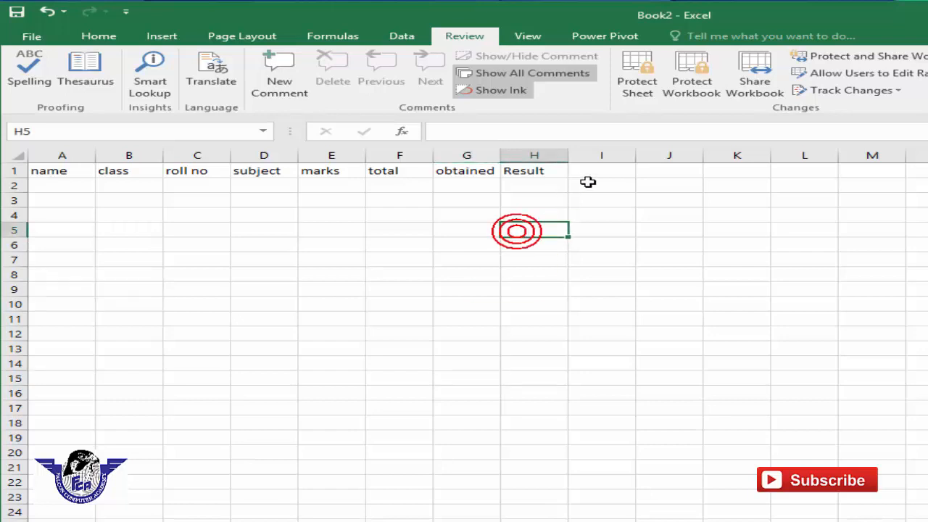
click(601, 171)
click(543, 175)
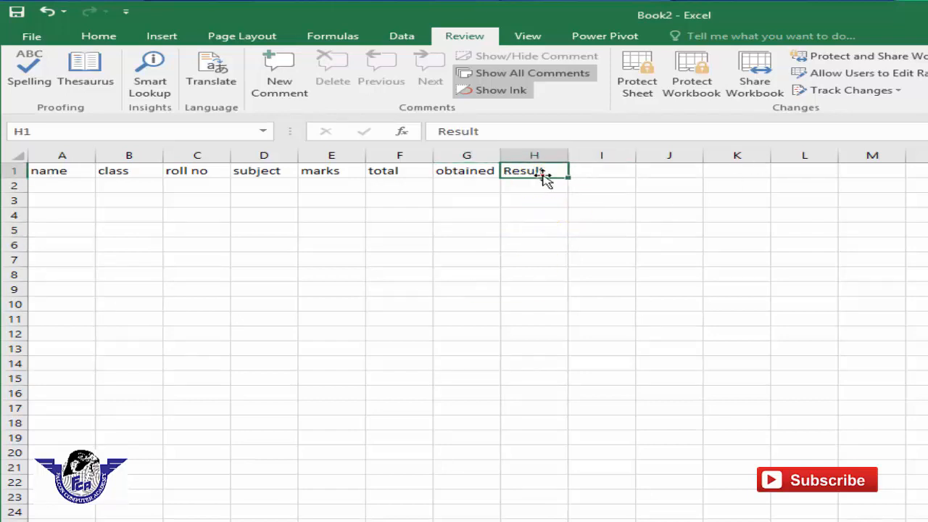
key(Delete)
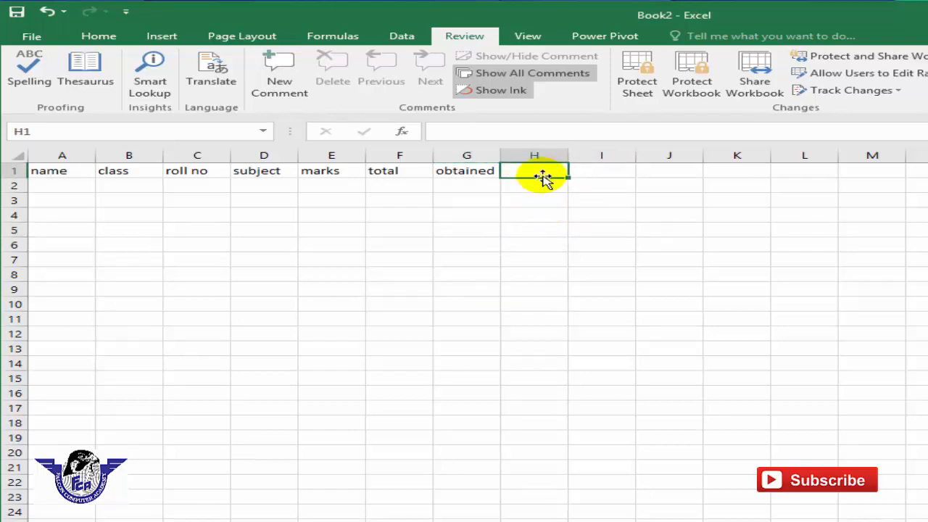
text(resul)
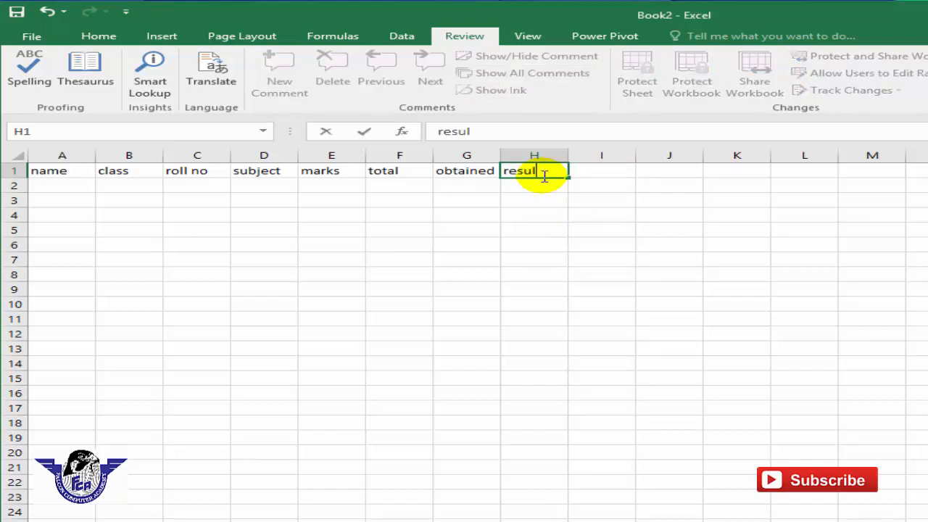
text(t)
key(Tab)
text(re)
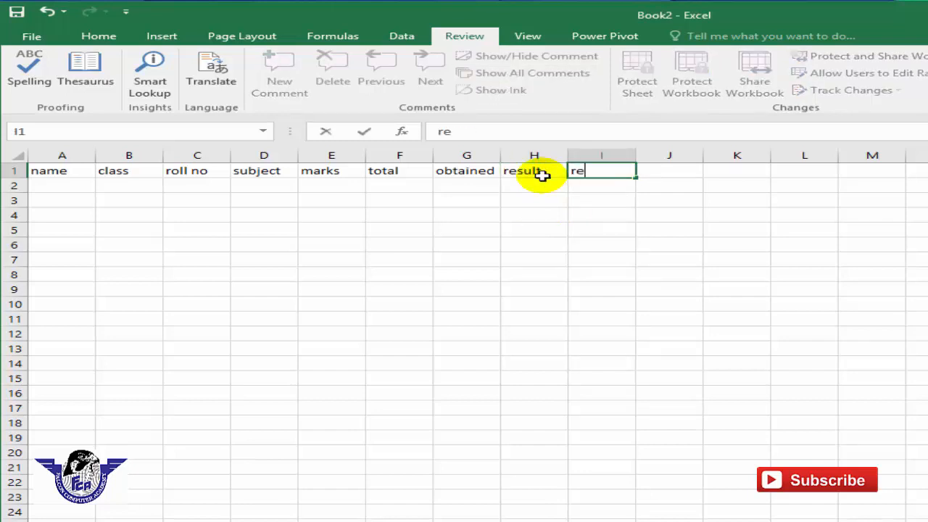
text(mark)
click(551, 289)
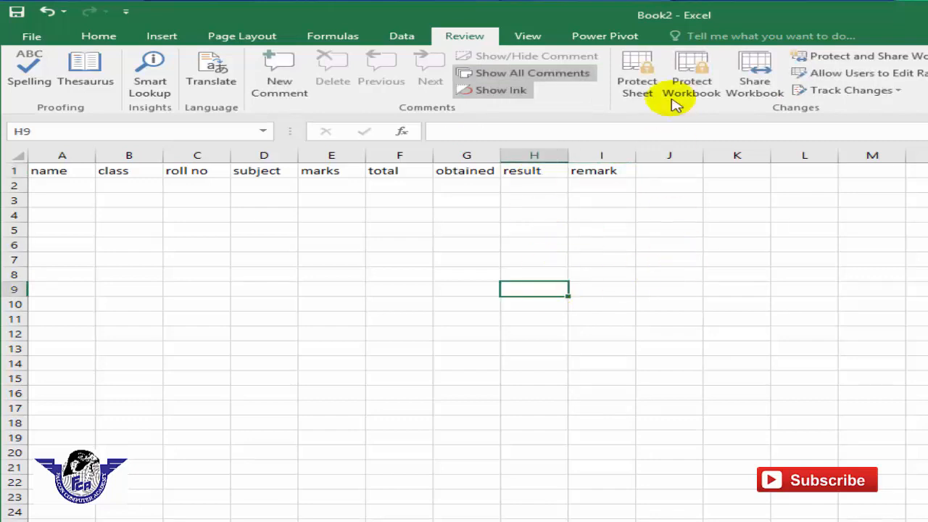
- Open the Protect Sheet dialog and place the cursor in the unprotect password field
click(629, 83)
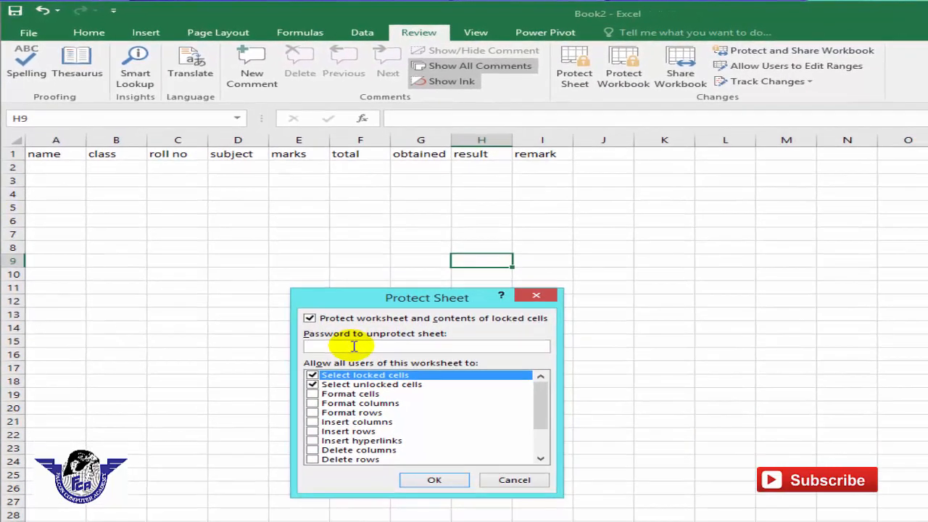
click(354, 346)
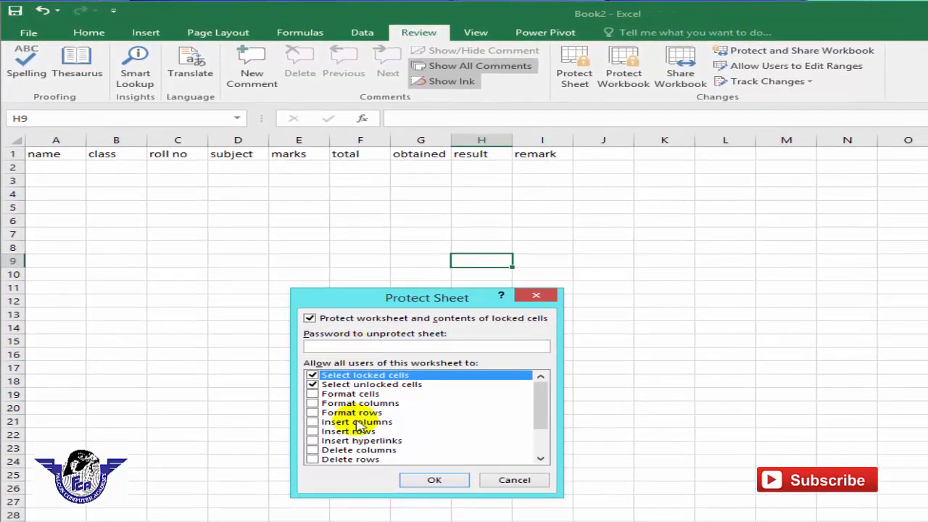